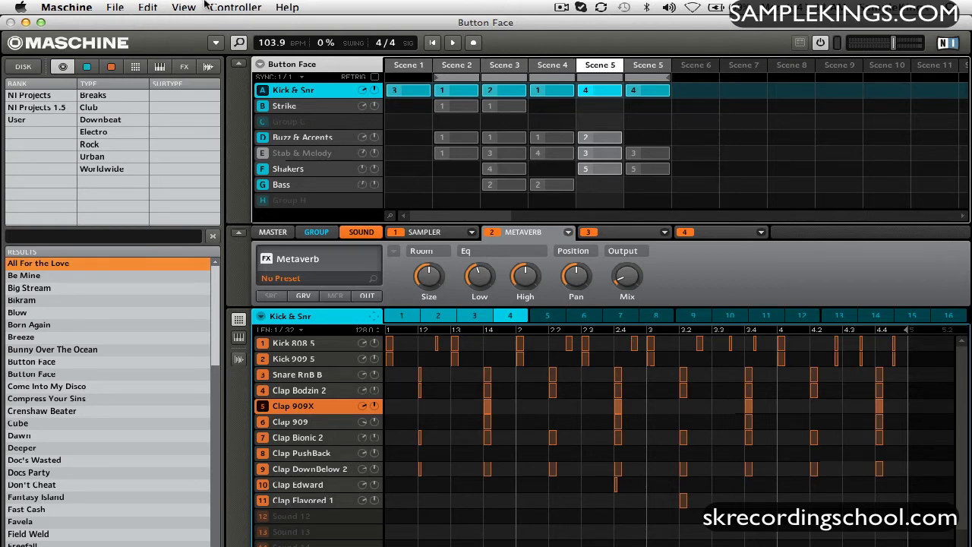
Step: Export All Scenes from the Master output as Button Face.wav to the Desktop
left_click(116, 7)
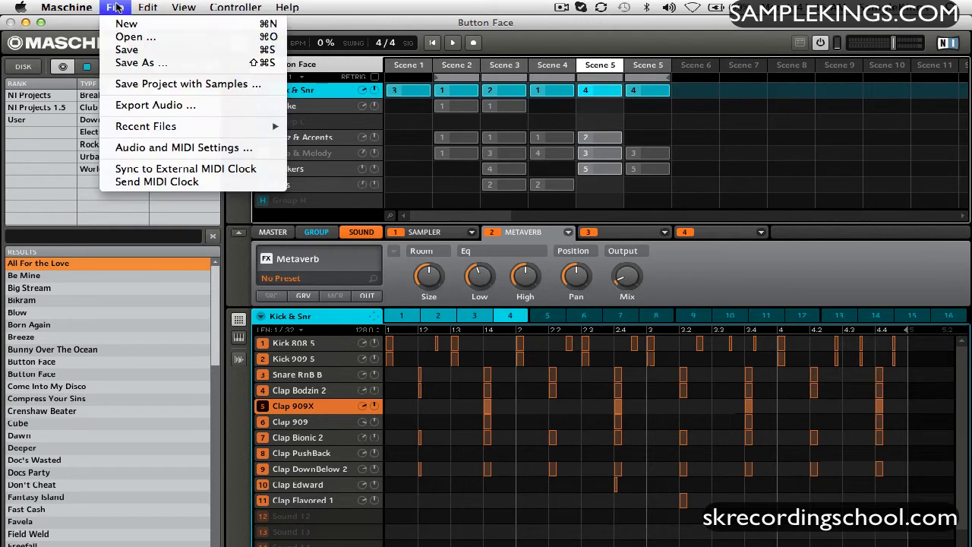
left_click(148, 104)
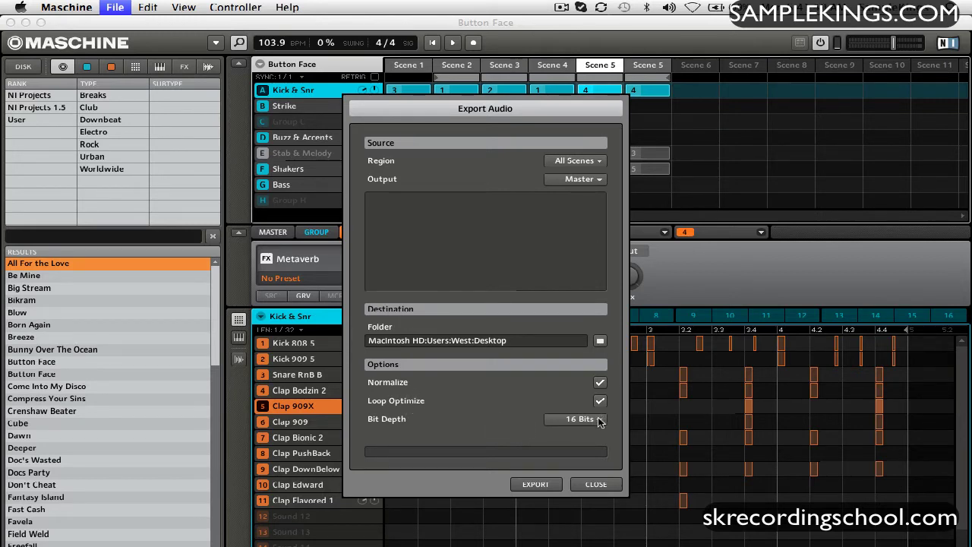
left_click(534, 484)
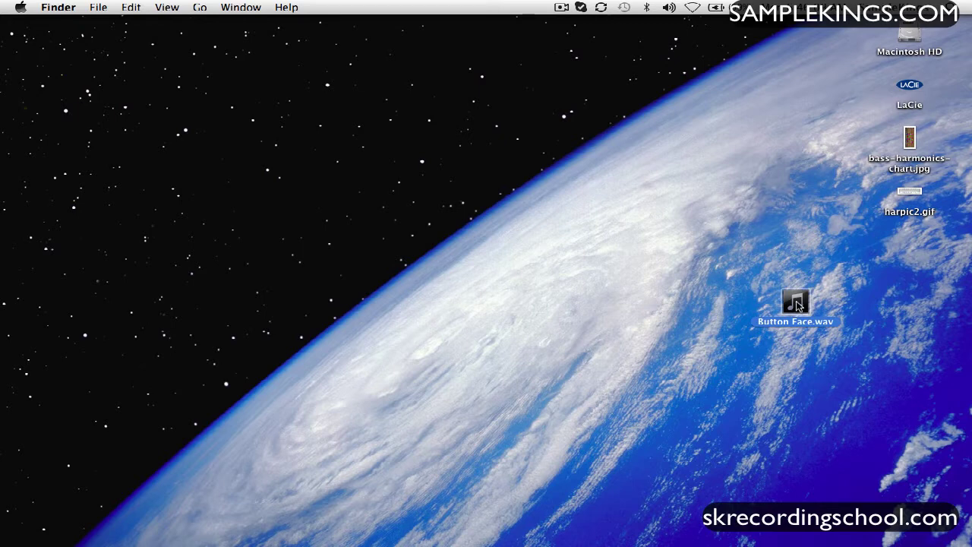
Step: Show the Open With application list for Button Face.wav on the desktop
right_click(798, 305)
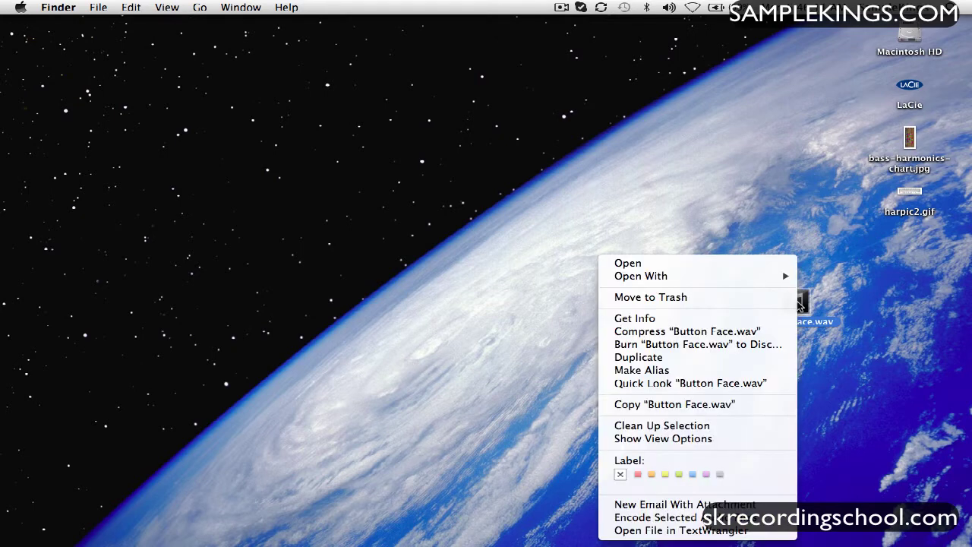
mouse_move(769, 276)
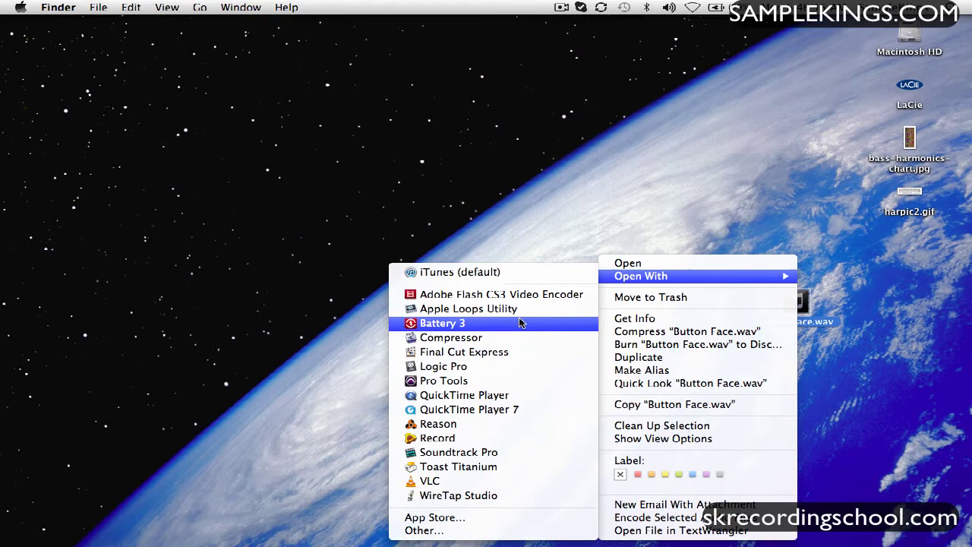
Step: Open Button Face.wav in QuickTime Player, centre the window, and play then pause the mix
left_click(508, 397)
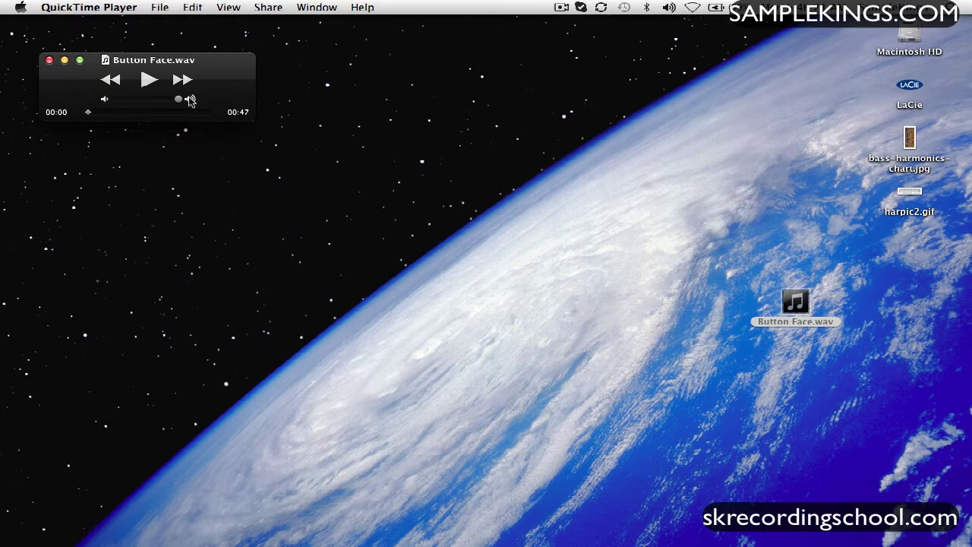
left_click_drag(210, 71, 523, 312)
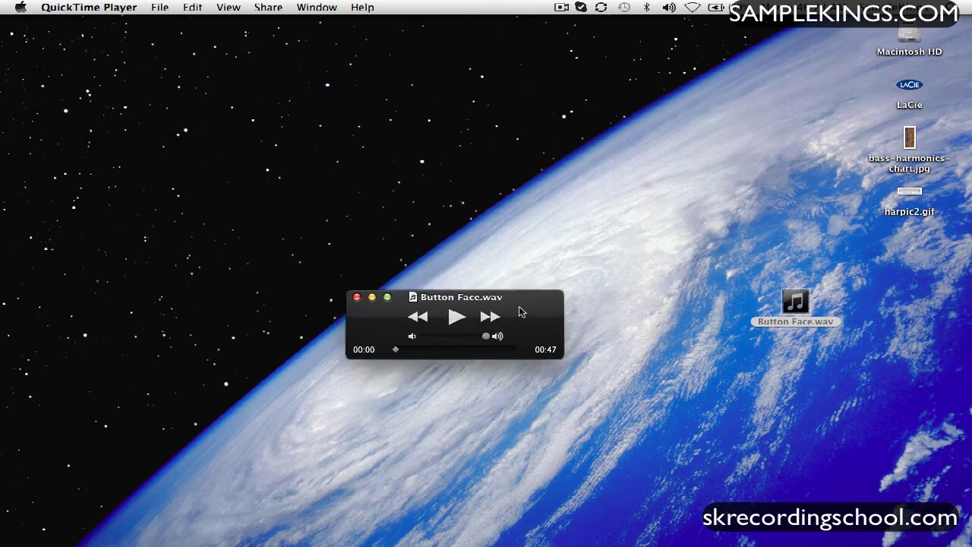
left_click(457, 318)
left_click(457, 318)
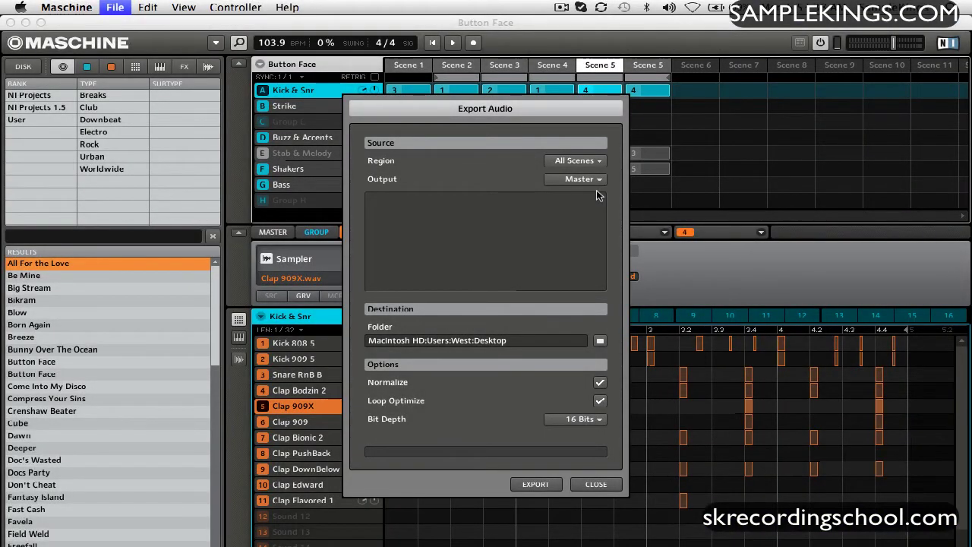
Step: Set Output to Groups and export all five group stems to the desktop
left_click(598, 180)
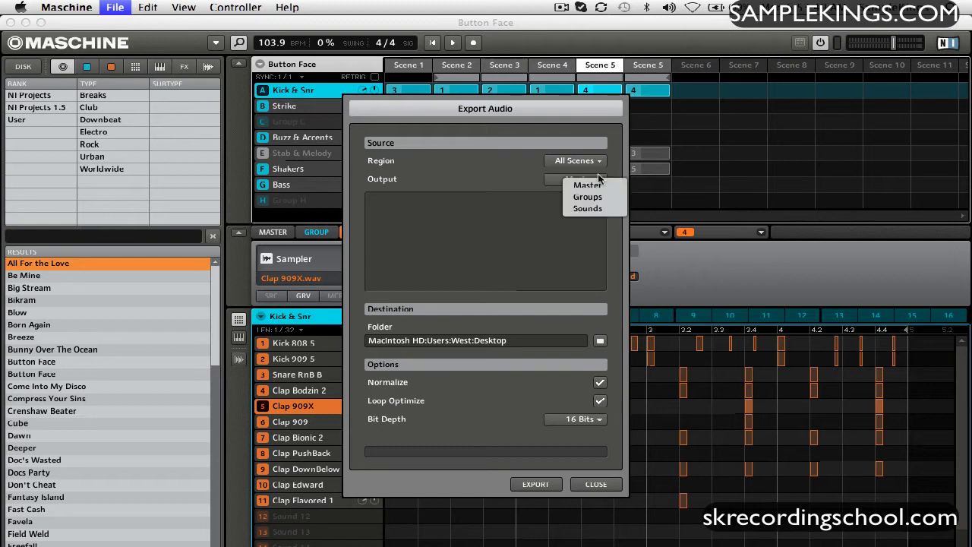
left_click(588, 196)
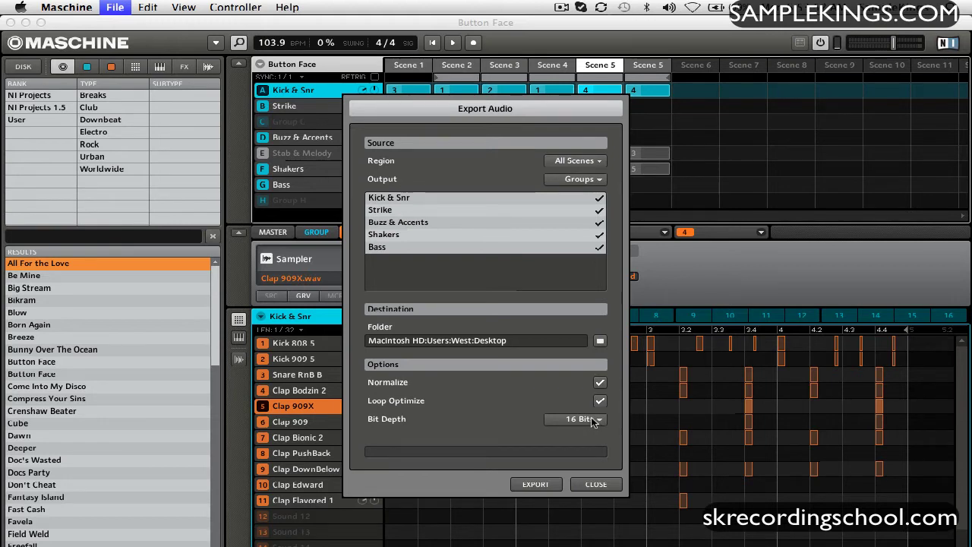
left_click(535, 484)
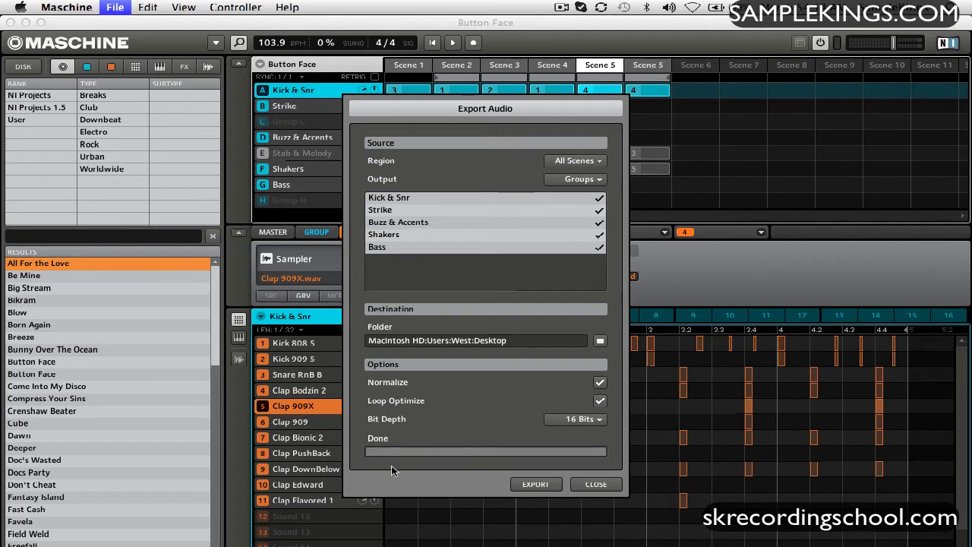
Step: Close the export dialog and stack the five stem WAVs in a column under Bass.wav
left_click(597, 486)
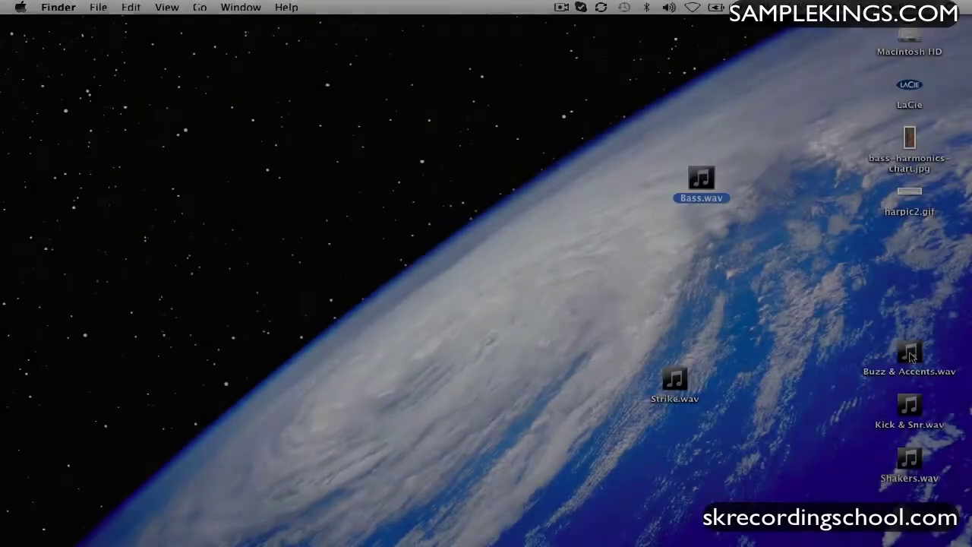
left_click(910, 354)
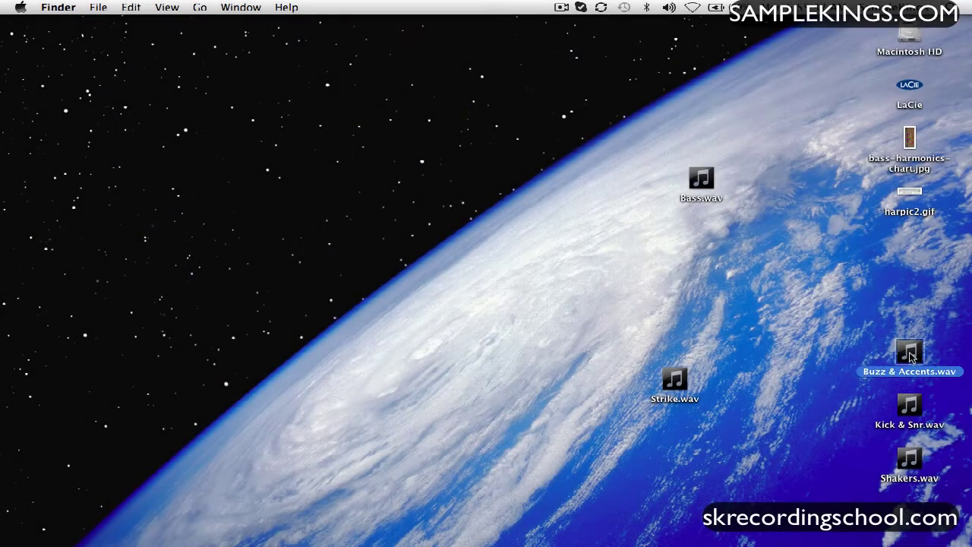
left_click_drag(910, 354, 706, 237)
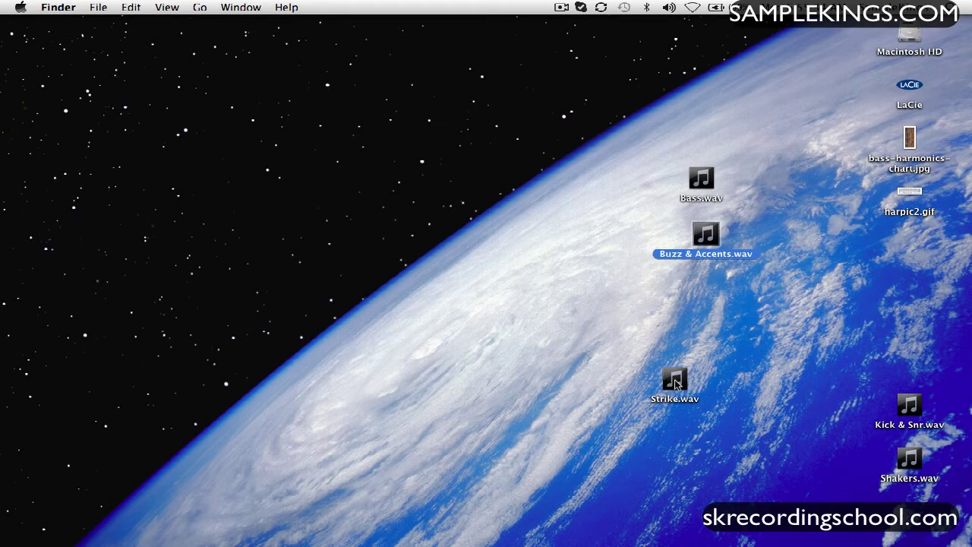
left_click_drag(676, 384, 724, 396)
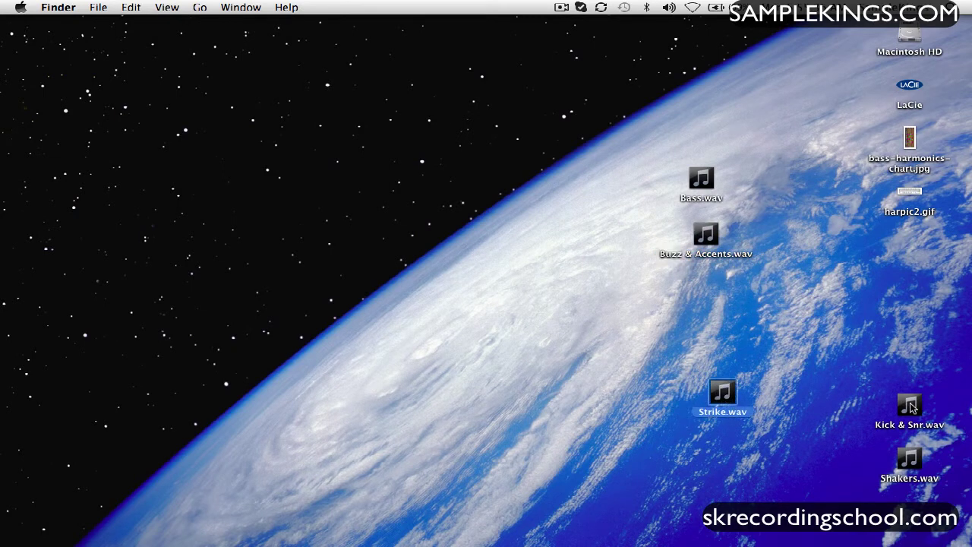
left_click_drag(910, 403, 710, 285)
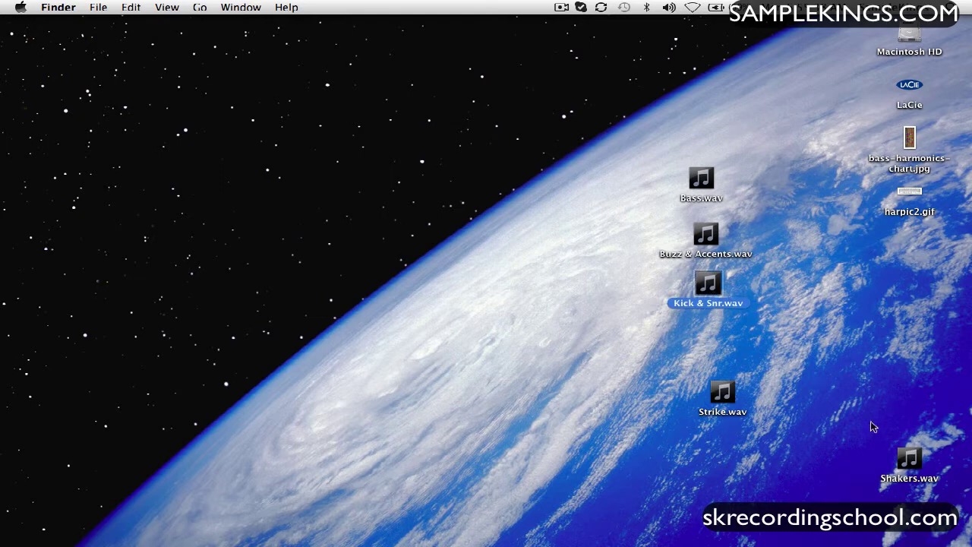
left_click_drag(907, 459, 702, 332)
left_click_drag(724, 398, 714, 394)
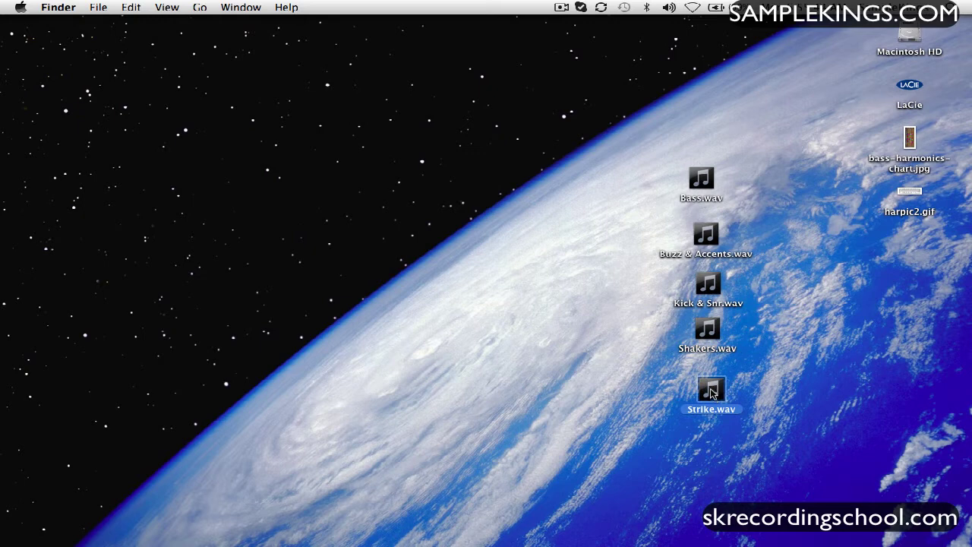
Step: Open Kick & Snr.wav in QuickTime Player, centre it, and play about five seconds
right_click(704, 287)
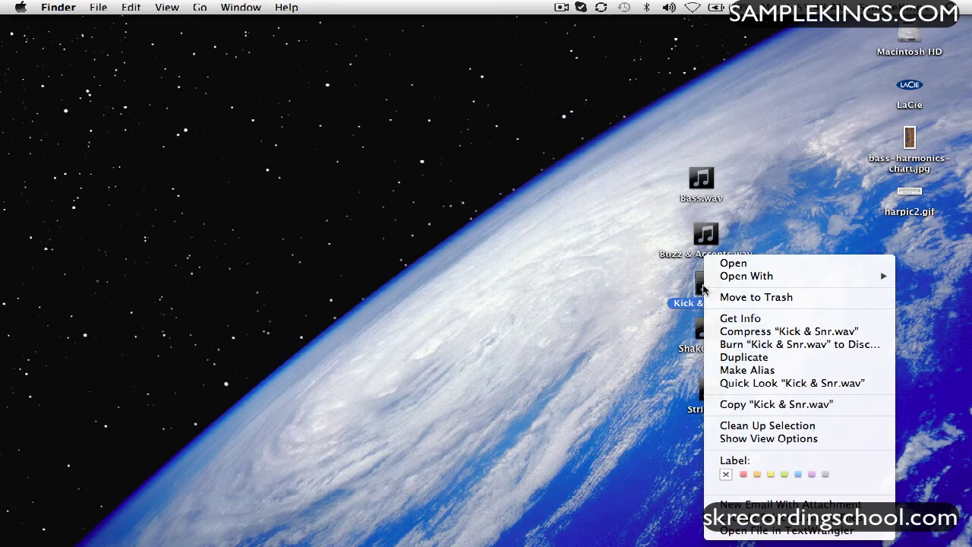
mouse_move(727, 278)
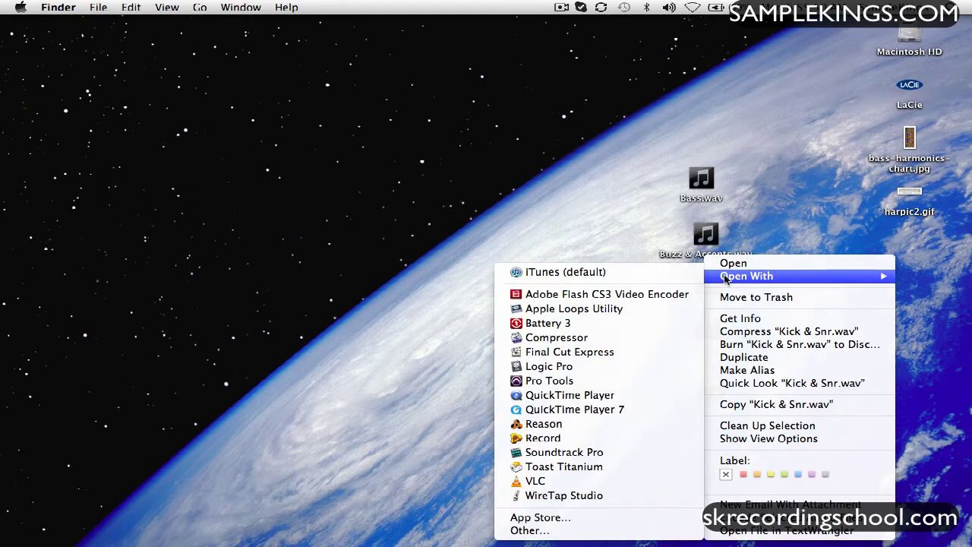
left_click(583, 396)
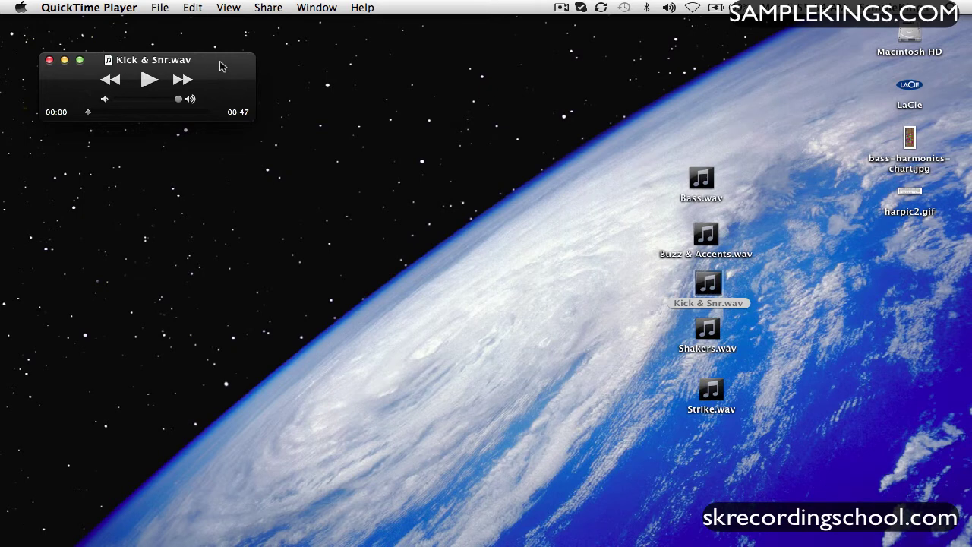
left_click_drag(219, 65, 585, 302)
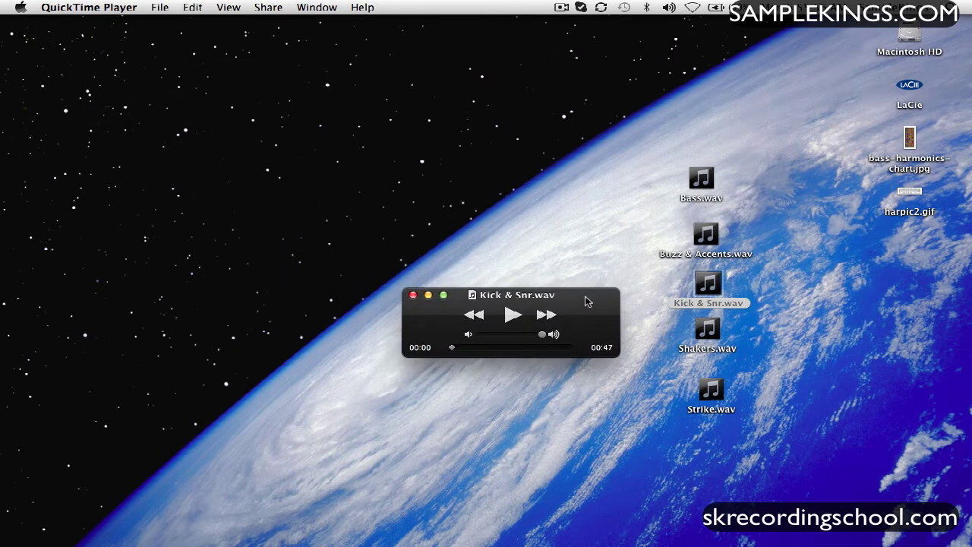
left_click(512, 316)
left_click(515, 317)
Step: Open Buzz & Accents.wav in QuickTime Player, centre it, and play a few seconds before pausing
left_click(707, 236)
right_click(708, 236)
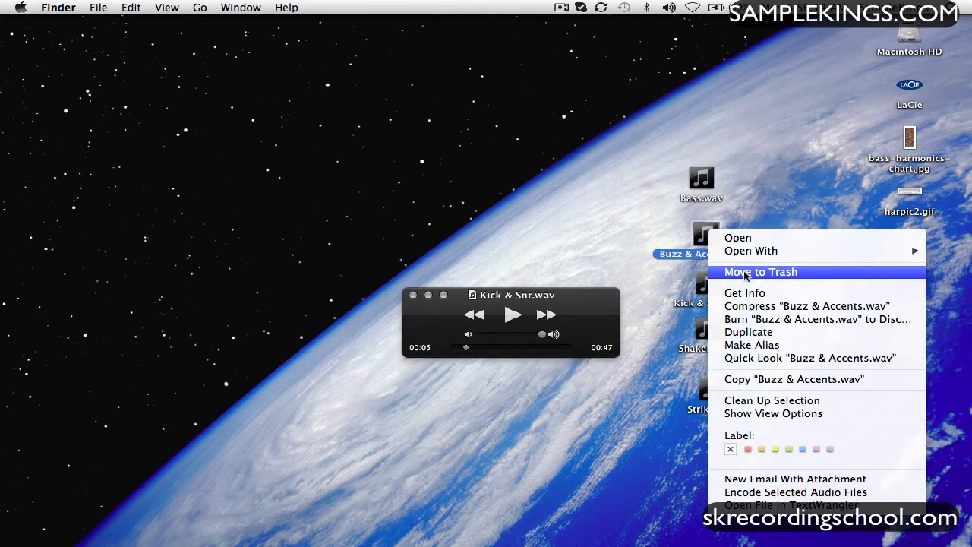
mouse_move(741, 253)
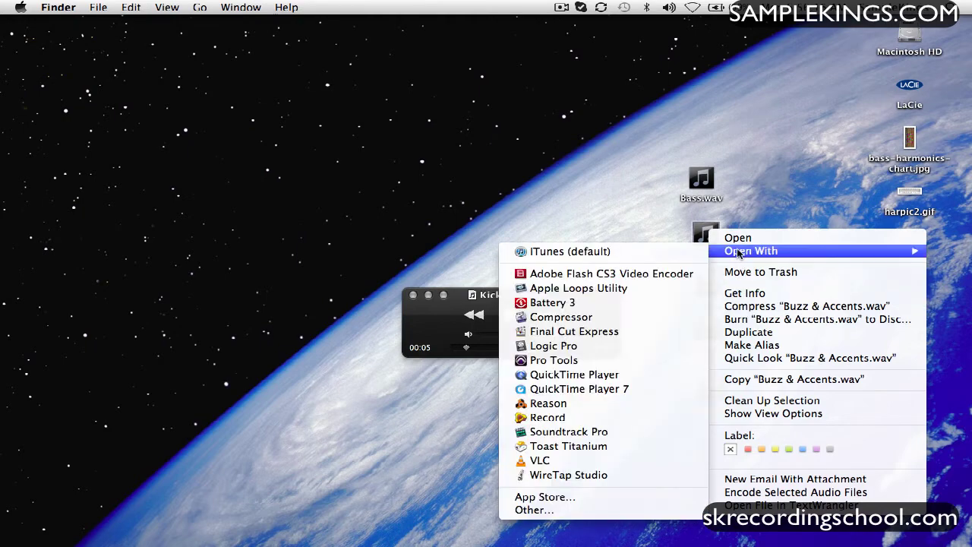
left_click(593, 376)
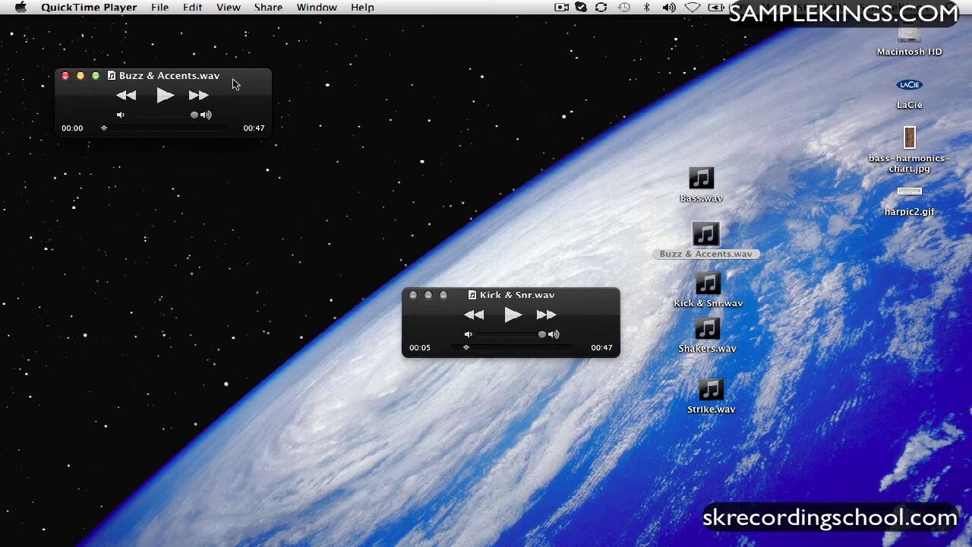
left_click_drag(236, 85, 576, 233)
left_click(505, 244)
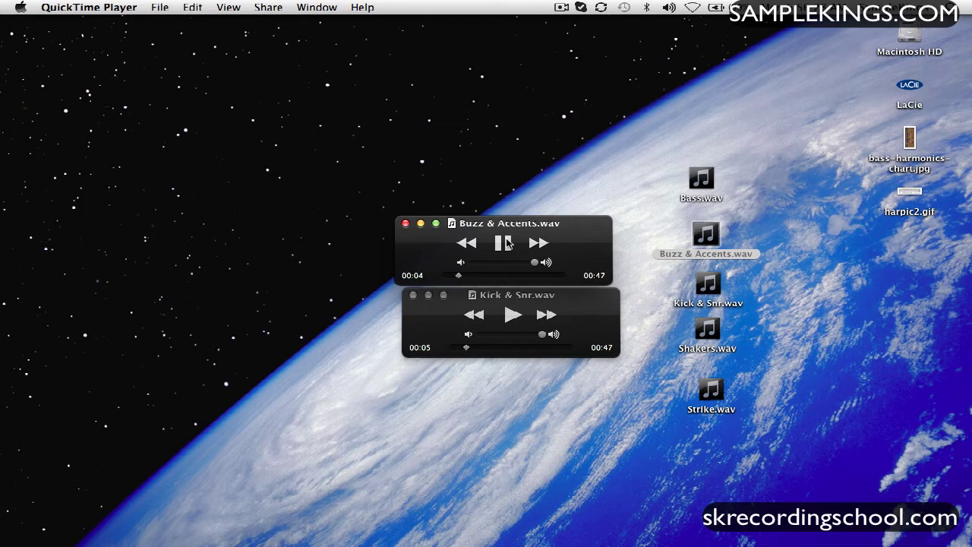
left_click(507, 242)
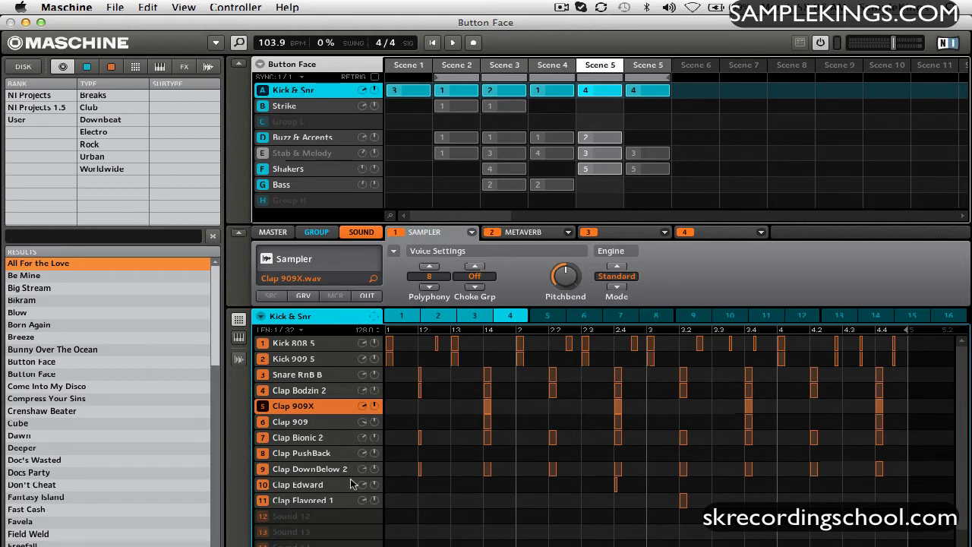
scroll(352, 484, "down", 1)
scroll(352, 484, "up", 1)
left_click(262, 503)
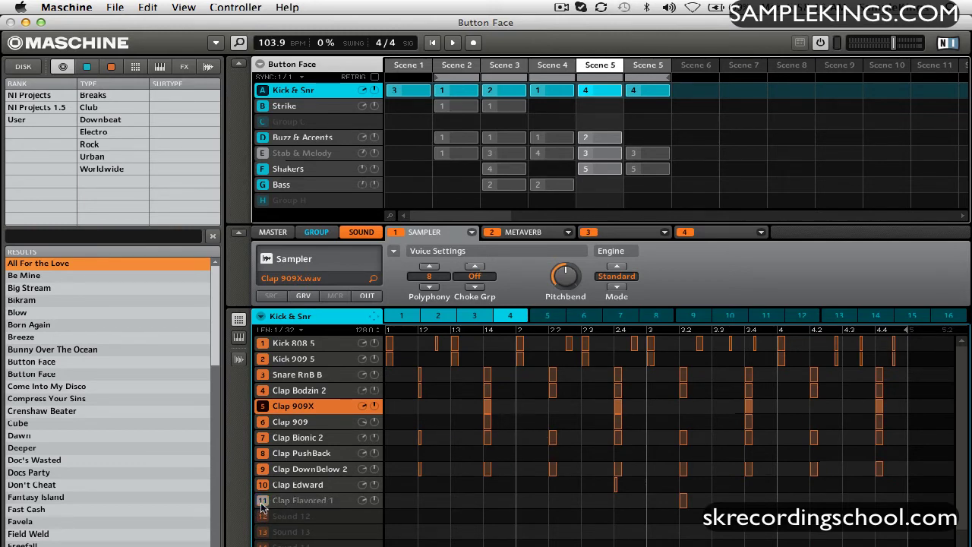
left_click(261, 505)
Step: Export All Scenes with Output set to Sounds, one WAV per sound, to the desktop
left_click(118, 6)
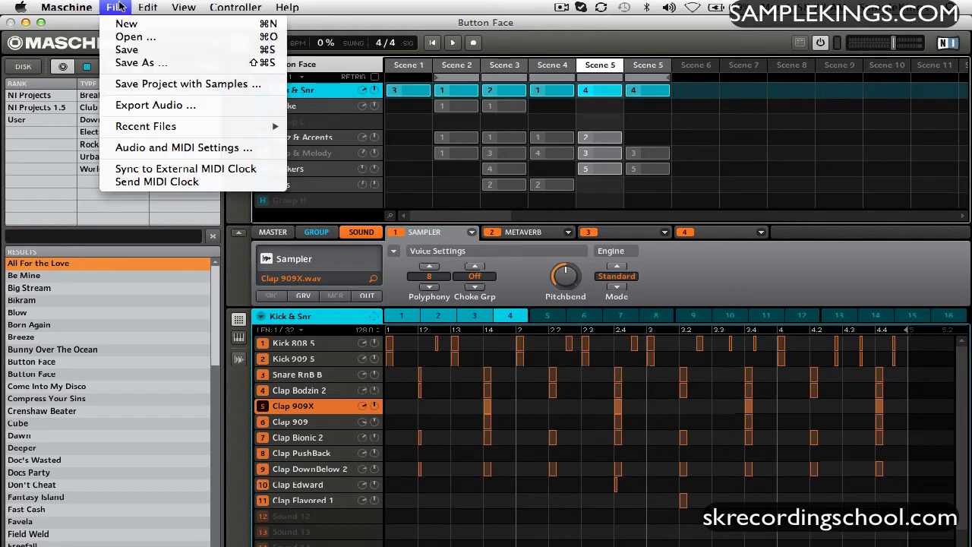
left_click(134, 107)
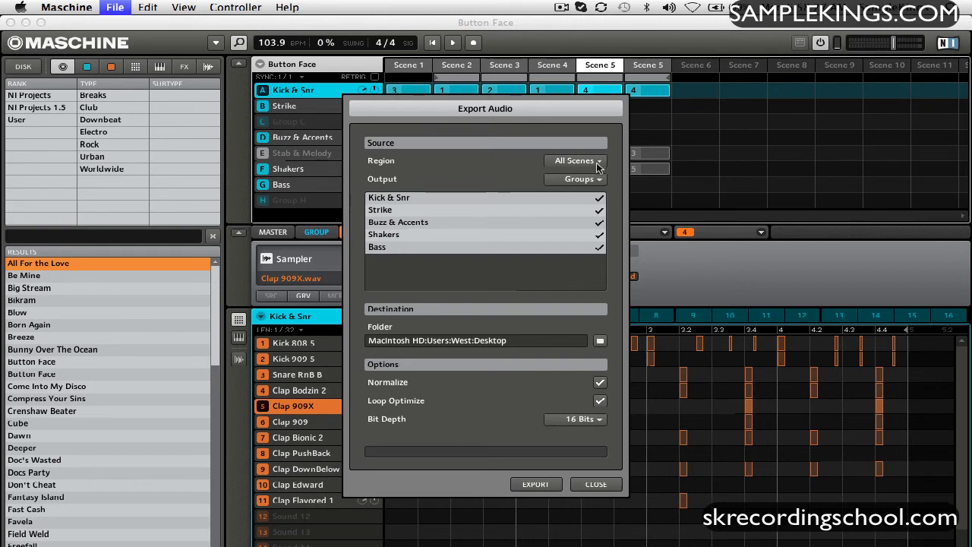
left_click(598, 163)
left_click(527, 177)
left_click(598, 180)
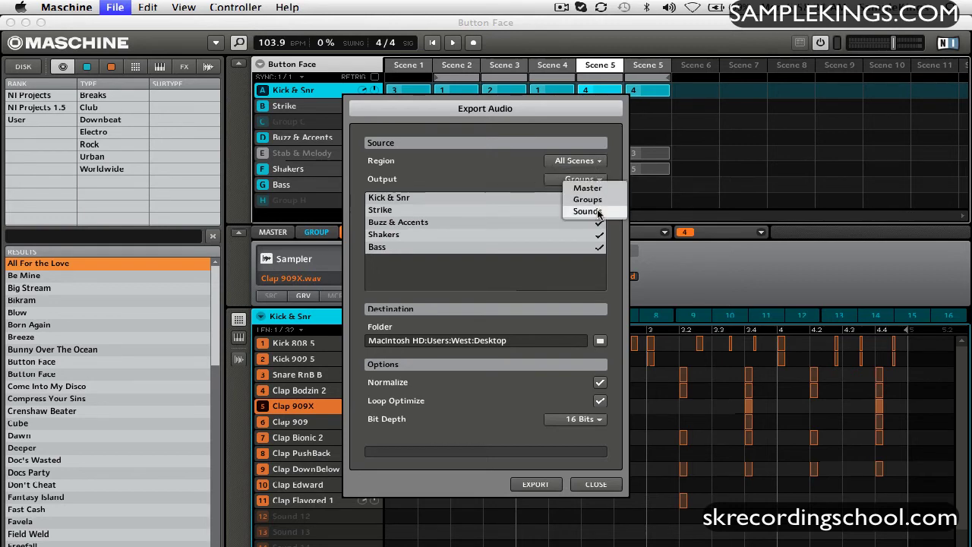
left_click(597, 211)
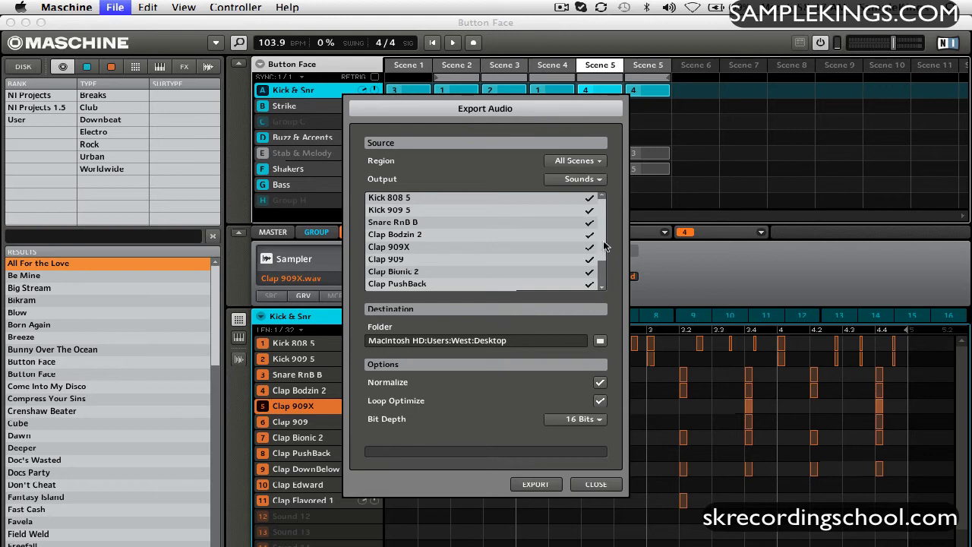
scroll(600, 236, "down", 1)
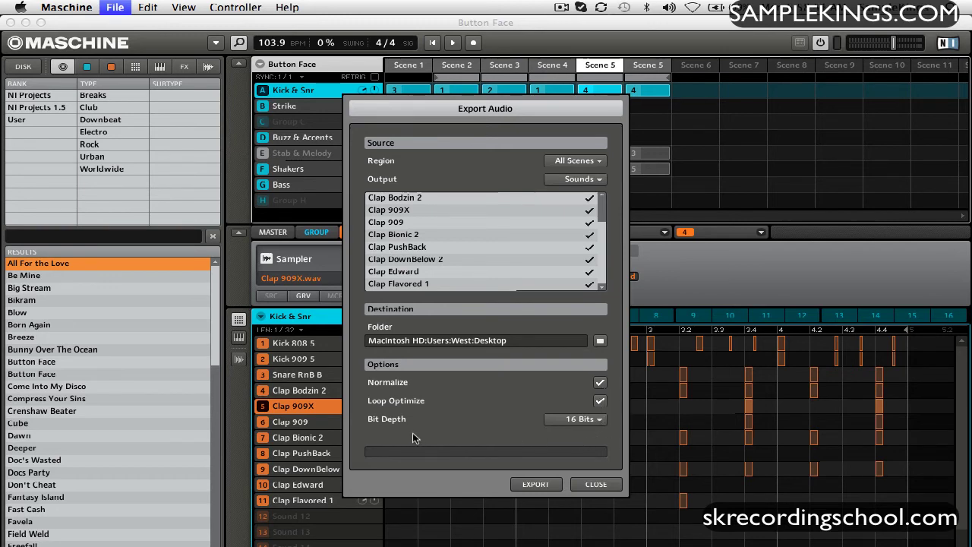
left_click(536, 485)
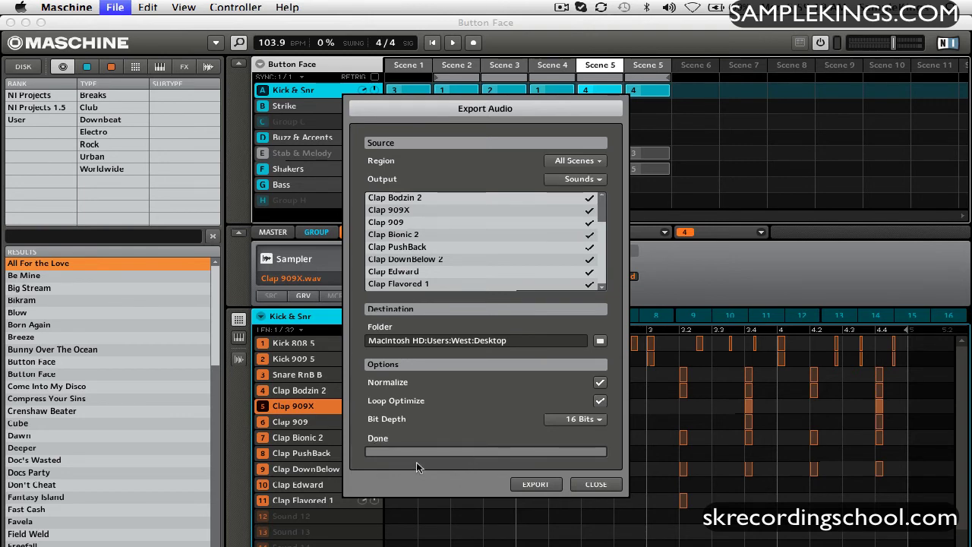
Step: Close the export dialog, nudge the exported sound WAVs up and right, and deselect them
left_click(597, 485)
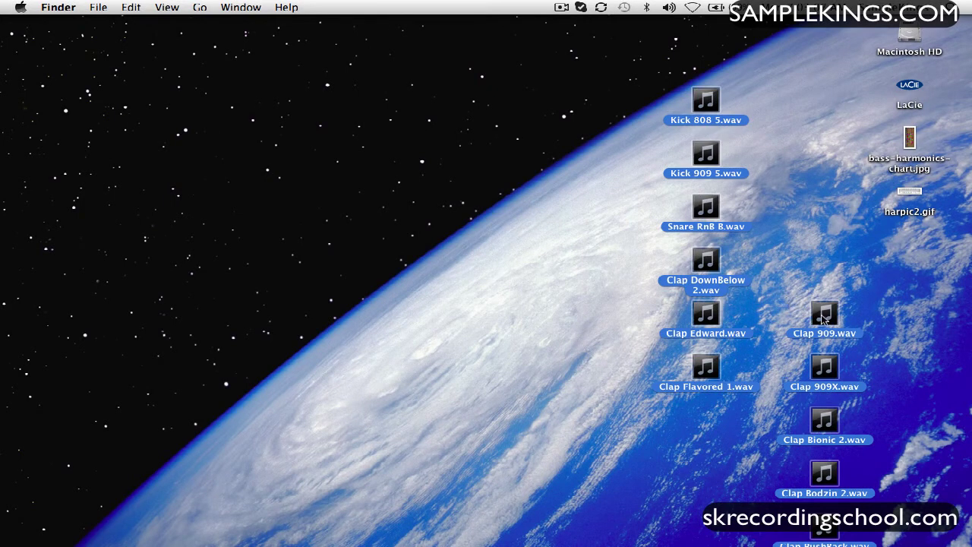
left_click_drag(824, 320, 824, 301)
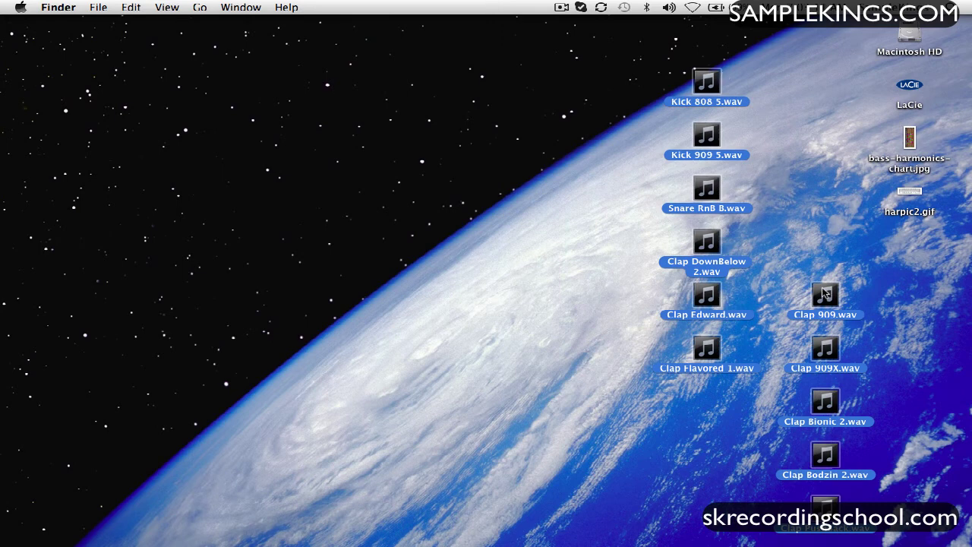
left_click_drag(826, 294, 850, 293)
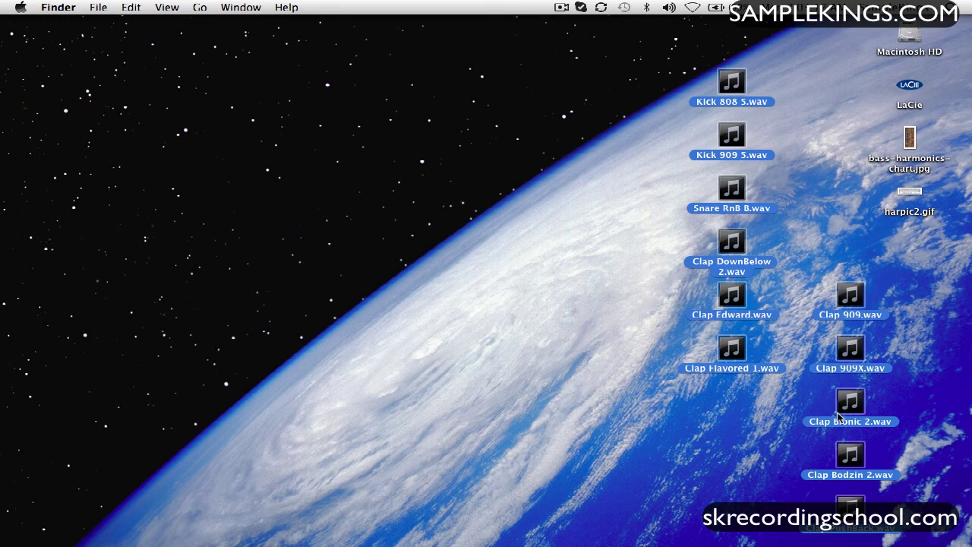
left_click(826, 217)
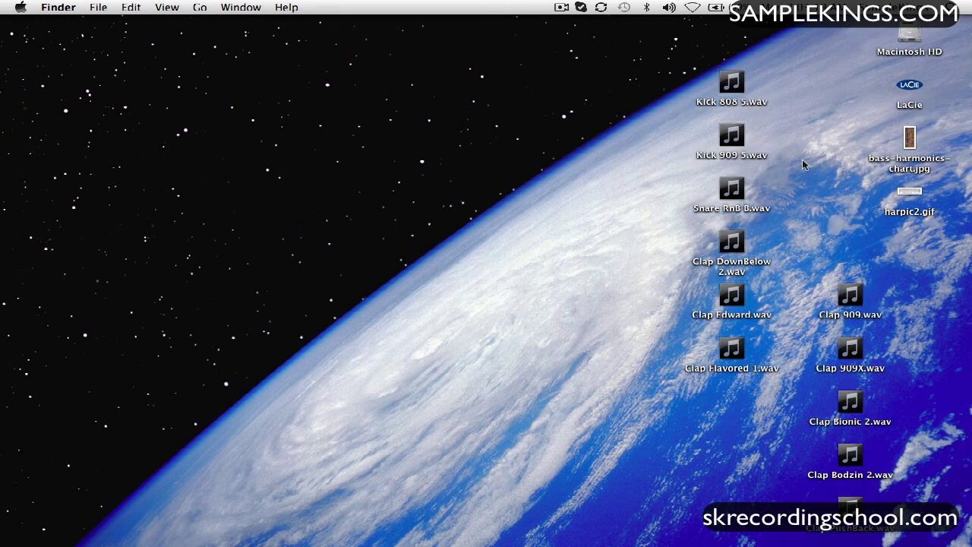
Step: Open Kick 808 5.wav in QuickTime Player, centre it, and play about four seconds
right_click(737, 85)
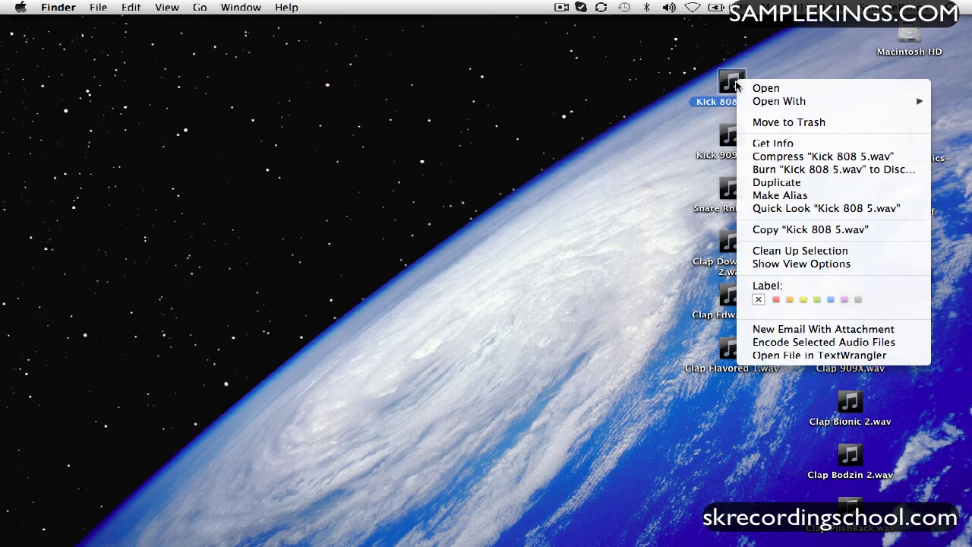
mouse_move(748, 101)
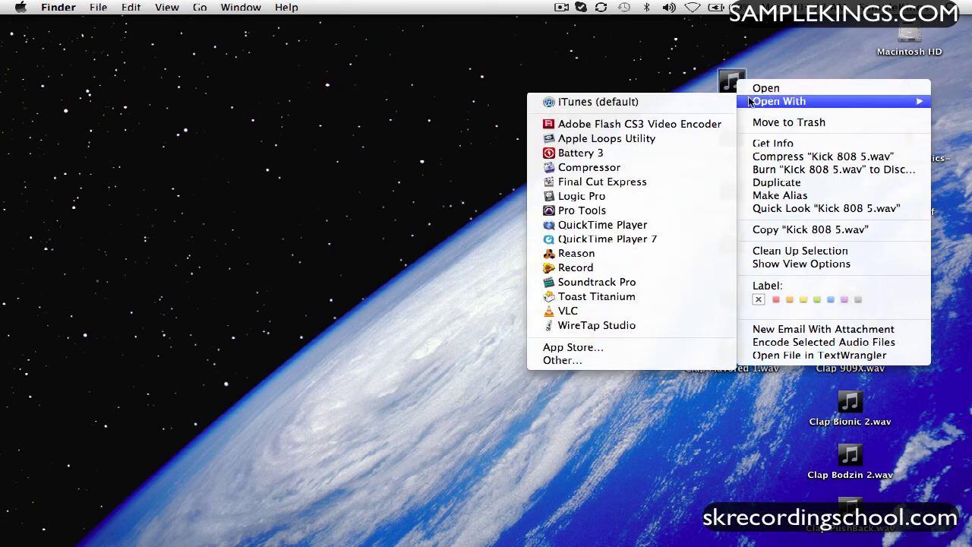
left_click(632, 225)
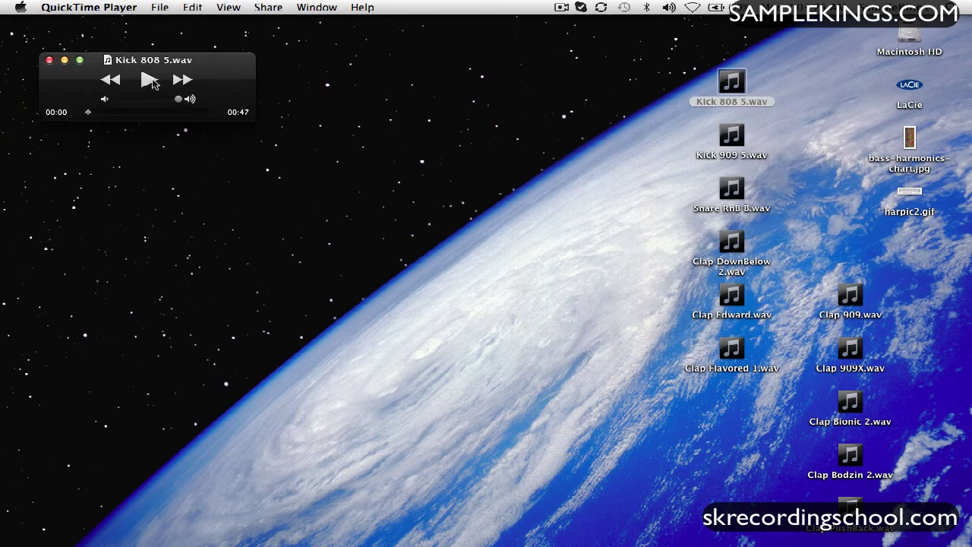
left_click_drag(177, 64, 534, 346)
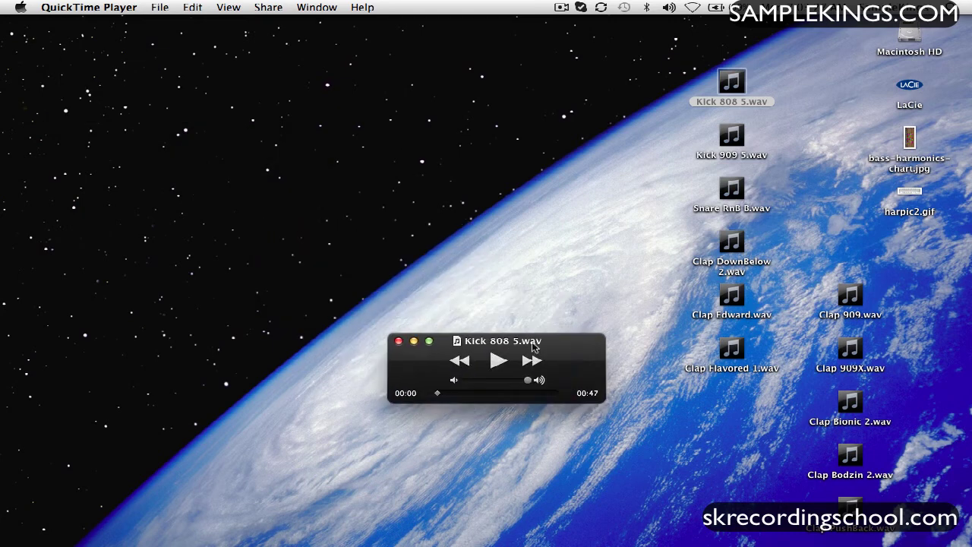
left_click(498, 362)
left_click(497, 362)
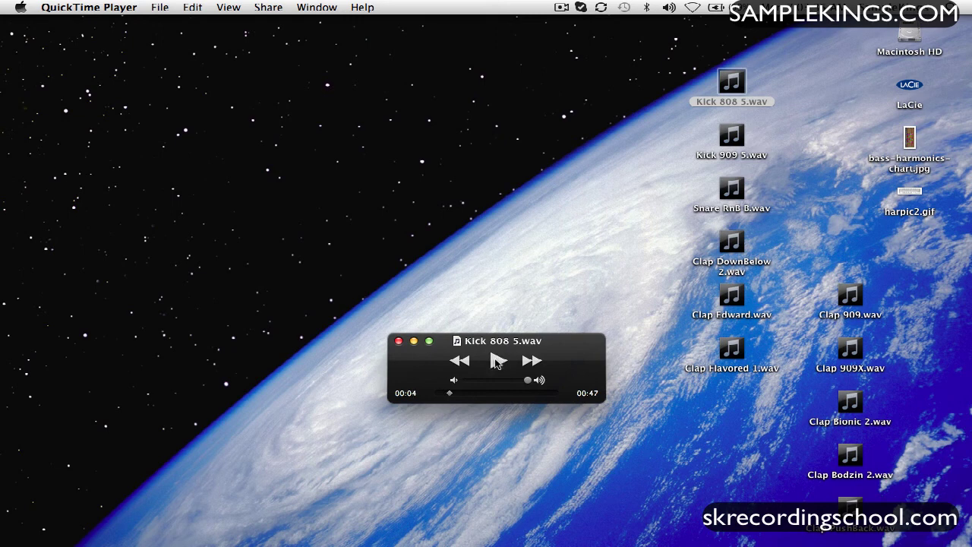